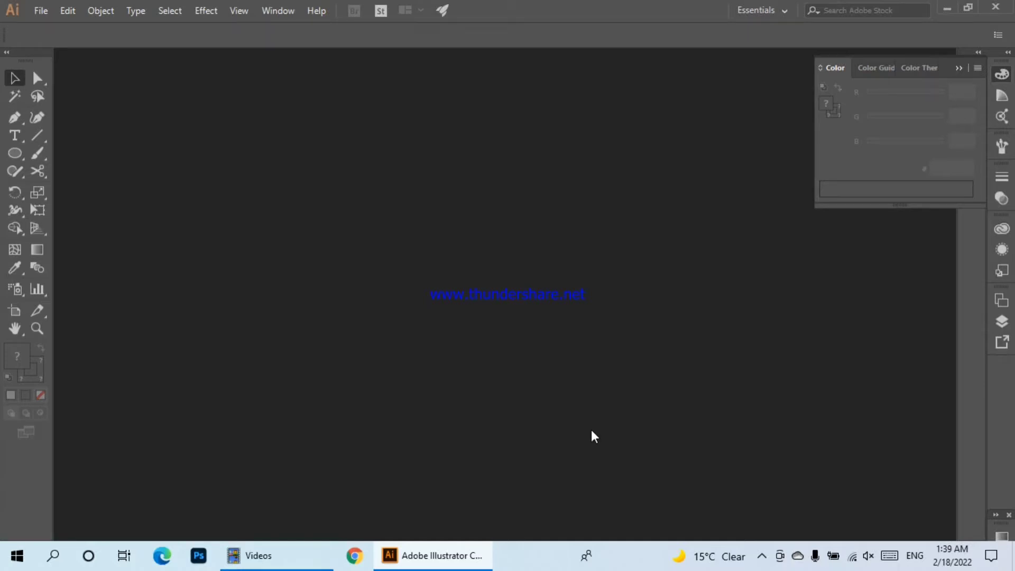
Create a new blank 2560 × 1600 px document
click(40, 10)
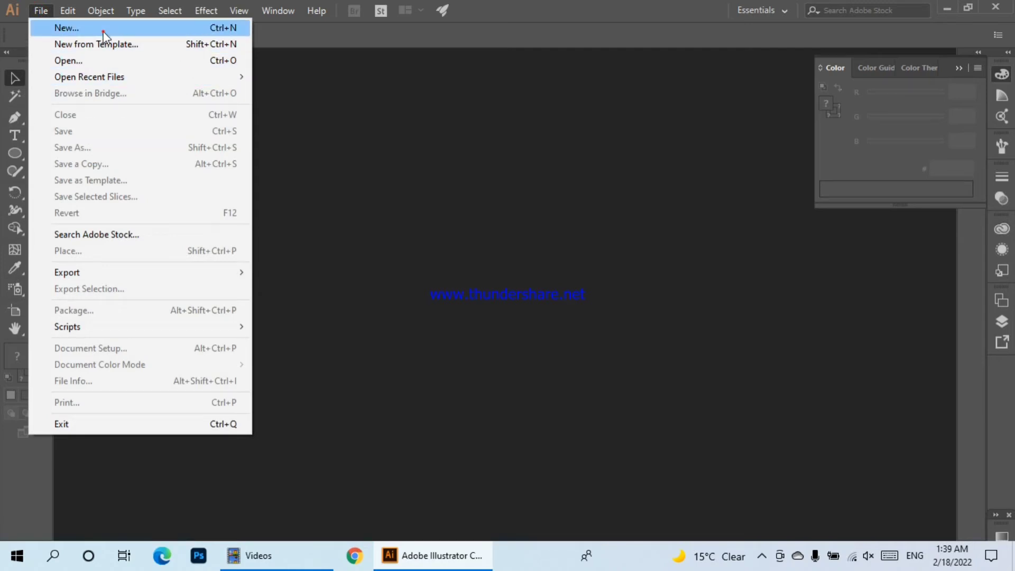
click(104, 35)
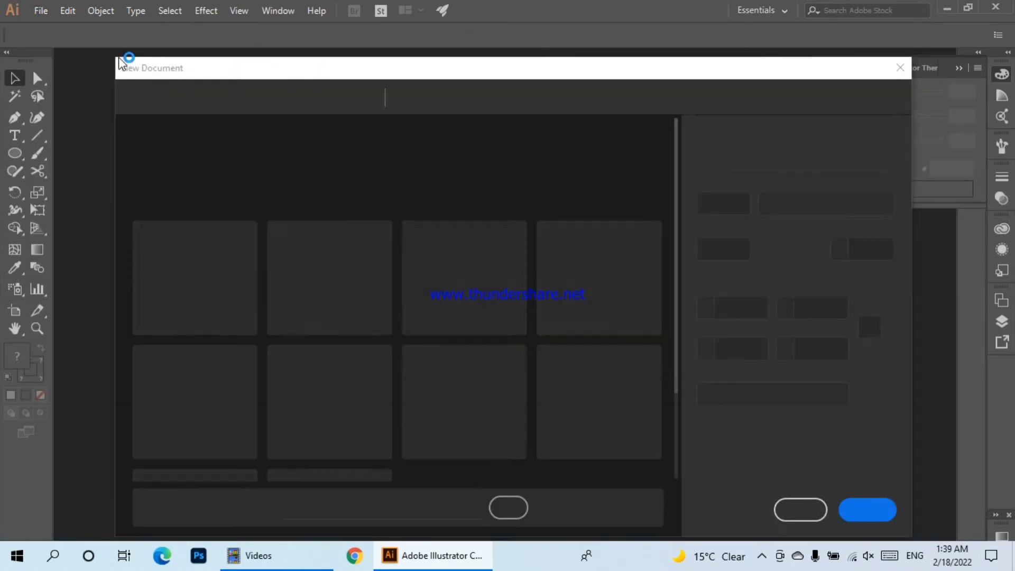
click(870, 510)
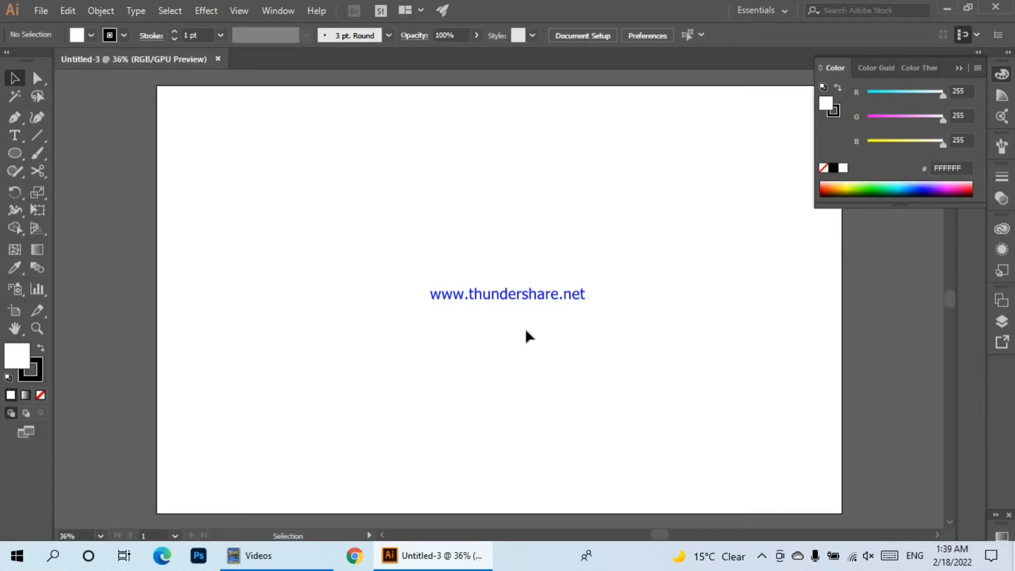
Draw a large 956 px circle around the page centre with the Ellipse tool
click(21, 154)
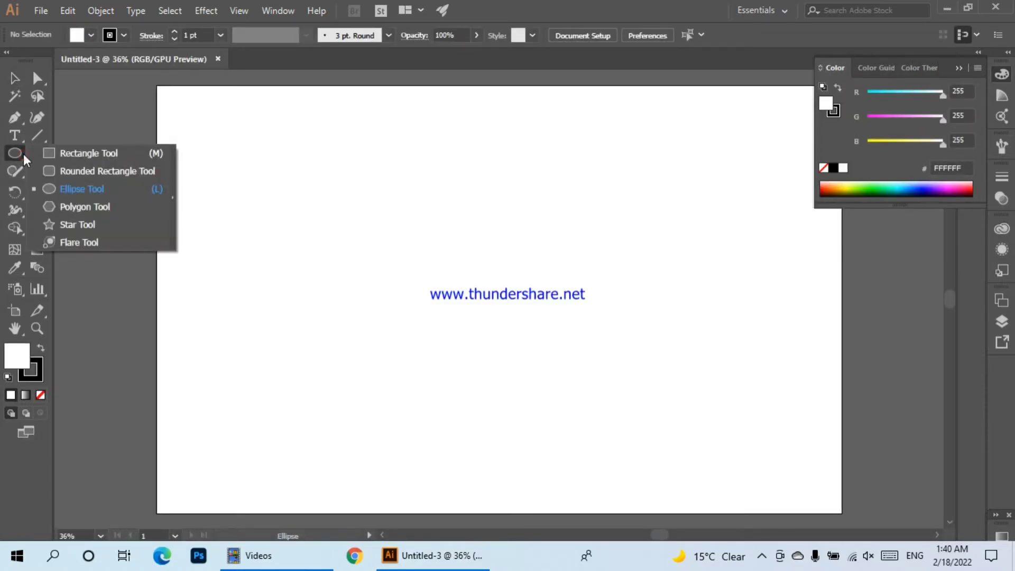
click(71, 189)
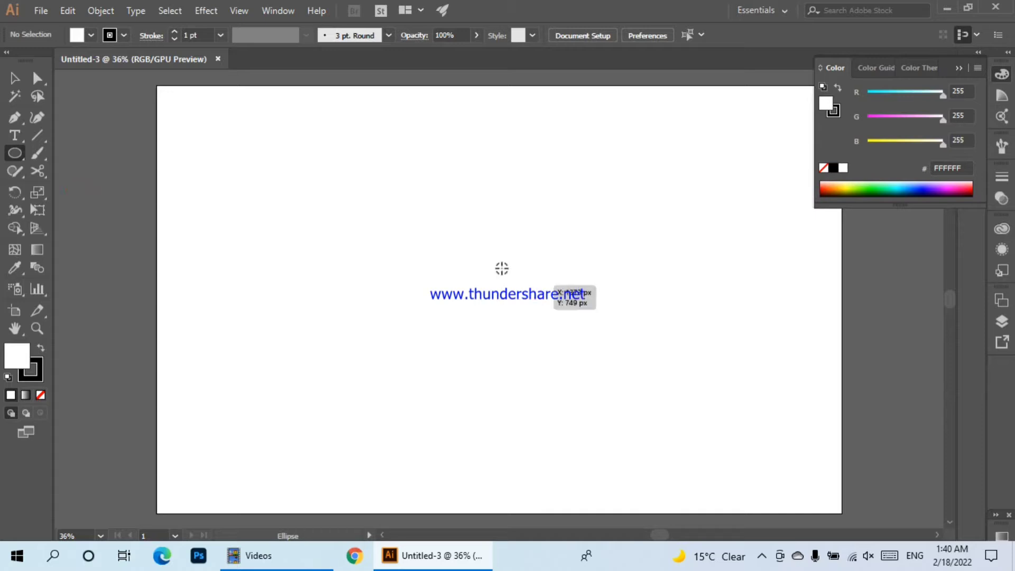
drag(500, 267, 546, 393)
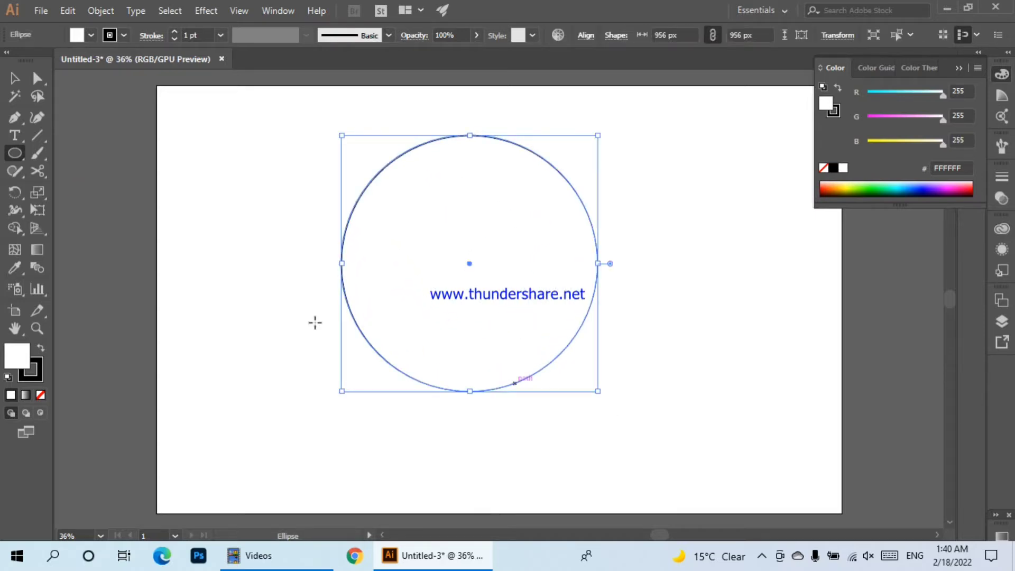
Cut the circle with the Scissors tool at its top, left, bottom and right anchor points
click(39, 173)
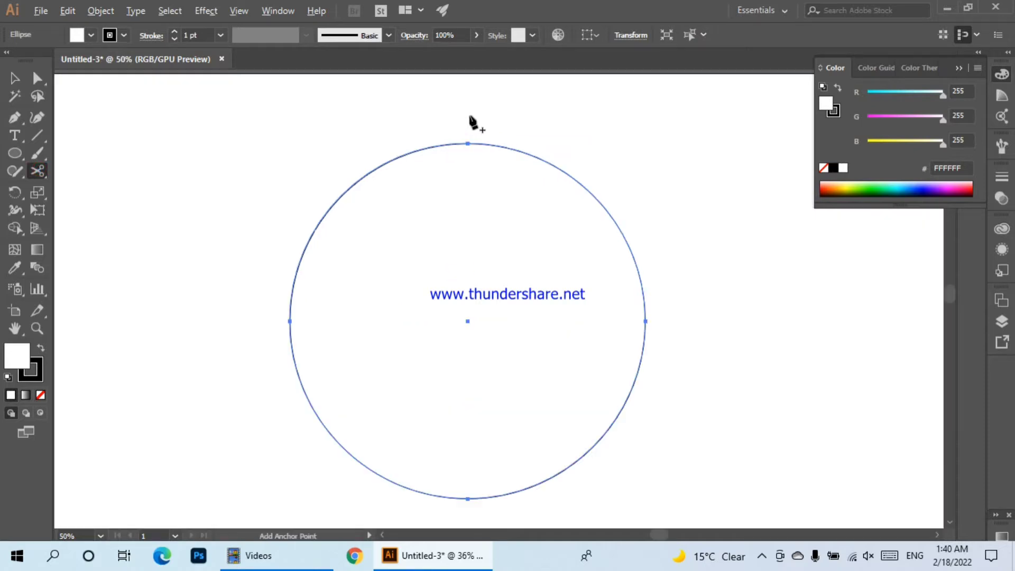
scroll(468, 119, up, 1)
click(463, 143)
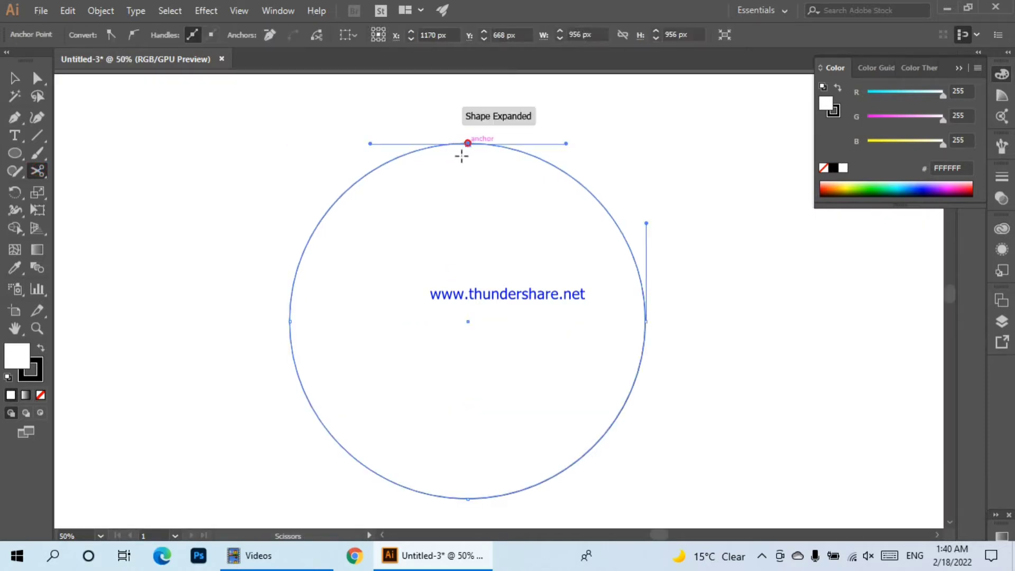
click(291, 322)
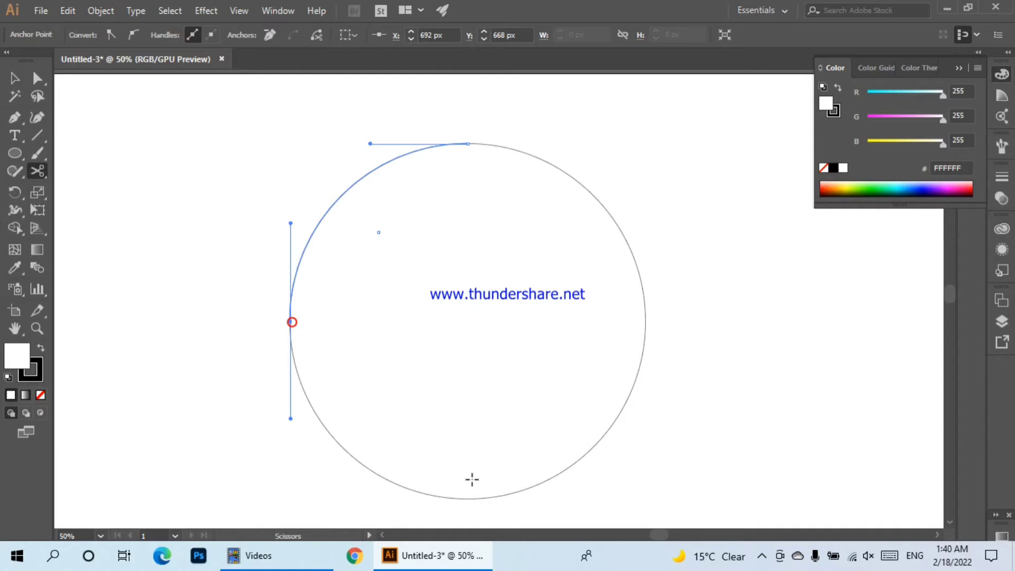
click(468, 499)
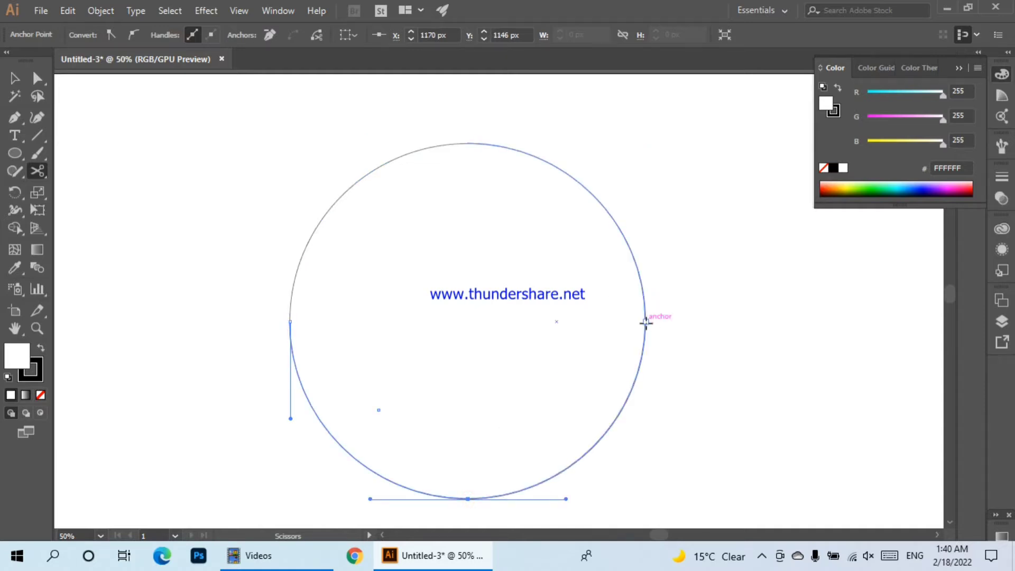
click(647, 322)
Marquee-select all four quarter-circle arcs with the Selection tool
click(10, 75)
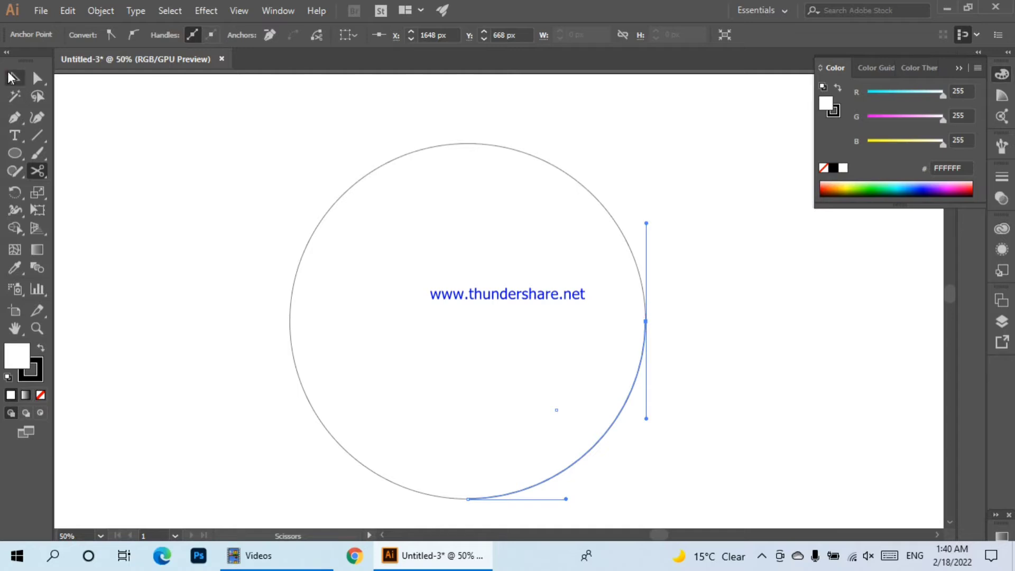
click(193, 169)
drag(195, 125, 672, 505)
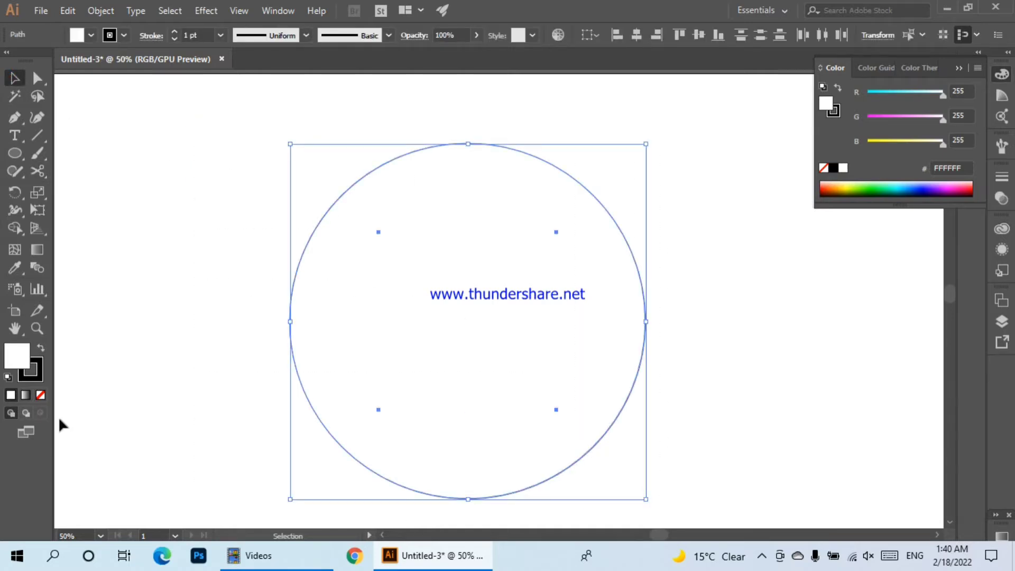
Remove the circle's fill and give it a 20 pt stroke
click(44, 395)
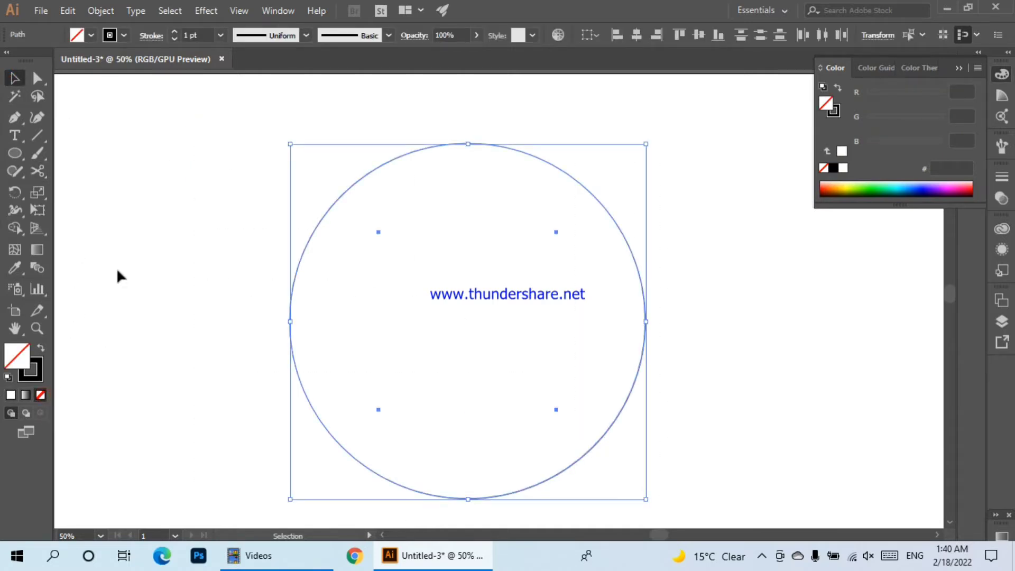
click(220, 35)
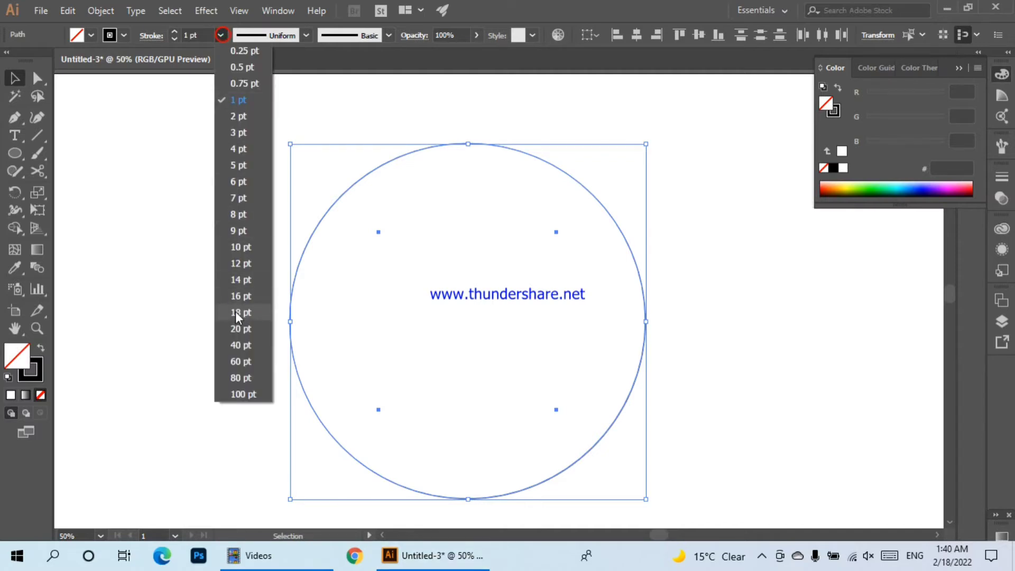
click(236, 330)
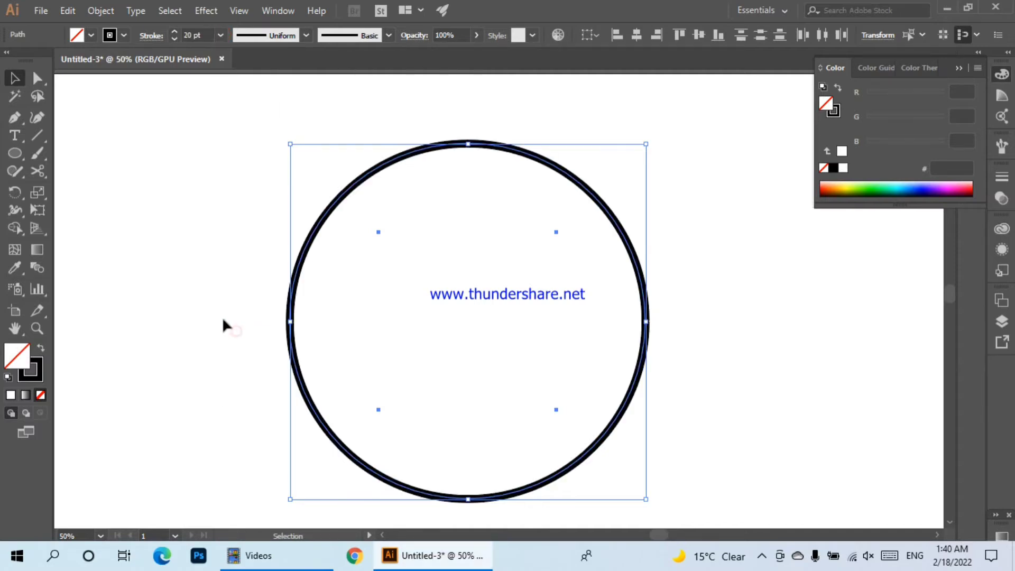
Give the stroke Round Cap and Round Join and turn on Dashed Line
click(148, 37)
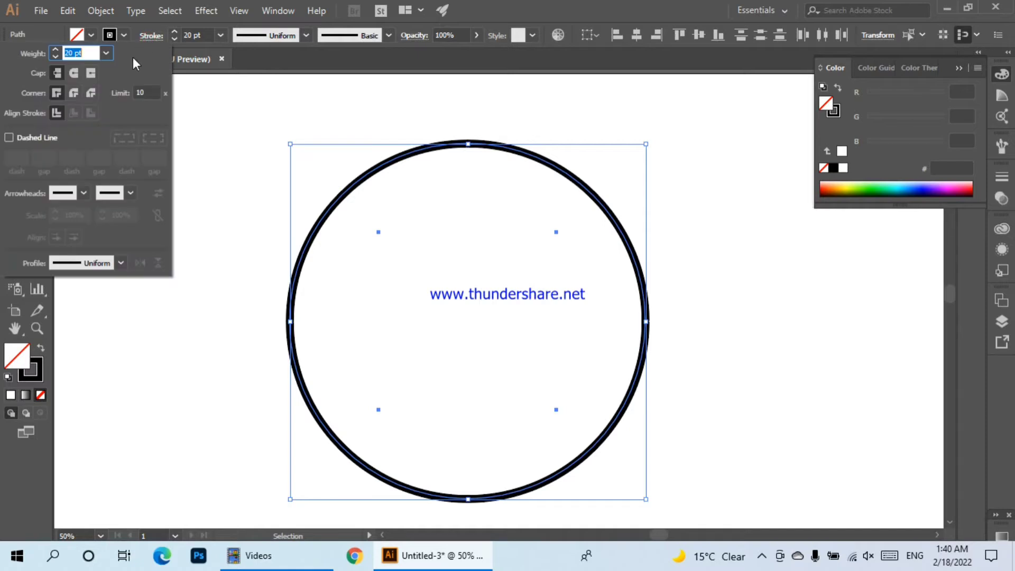
click(75, 77)
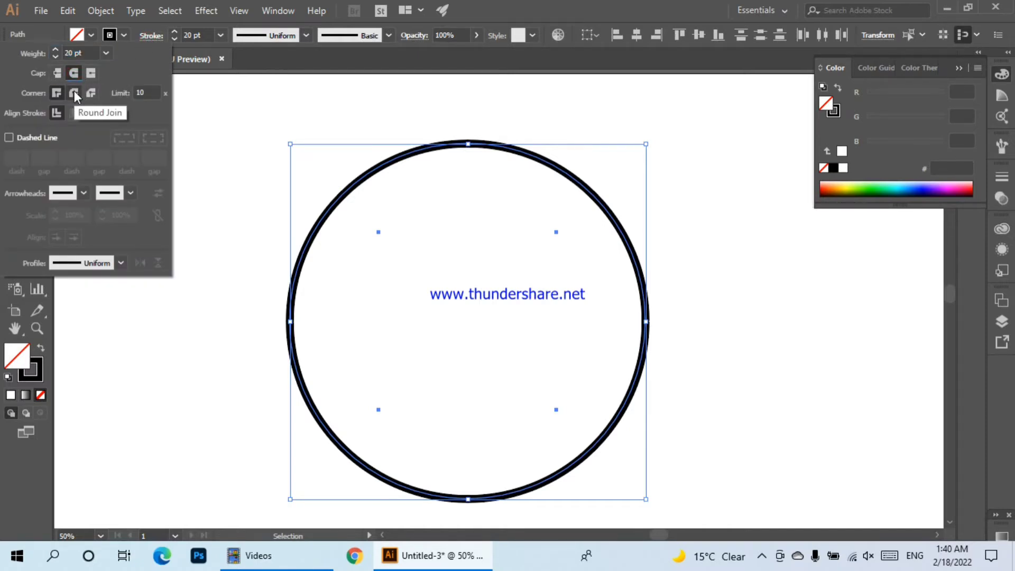
click(74, 92)
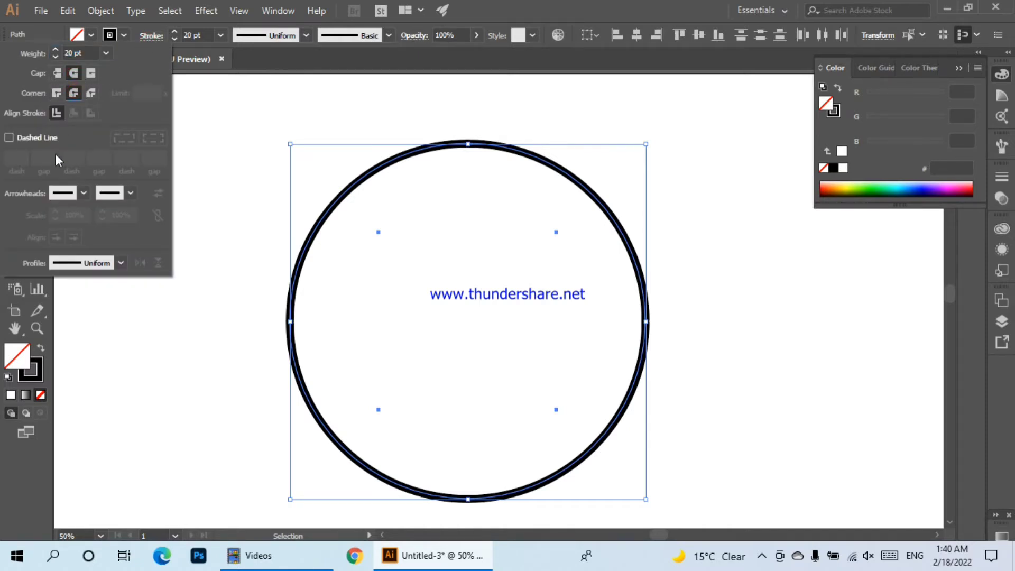
click(13, 137)
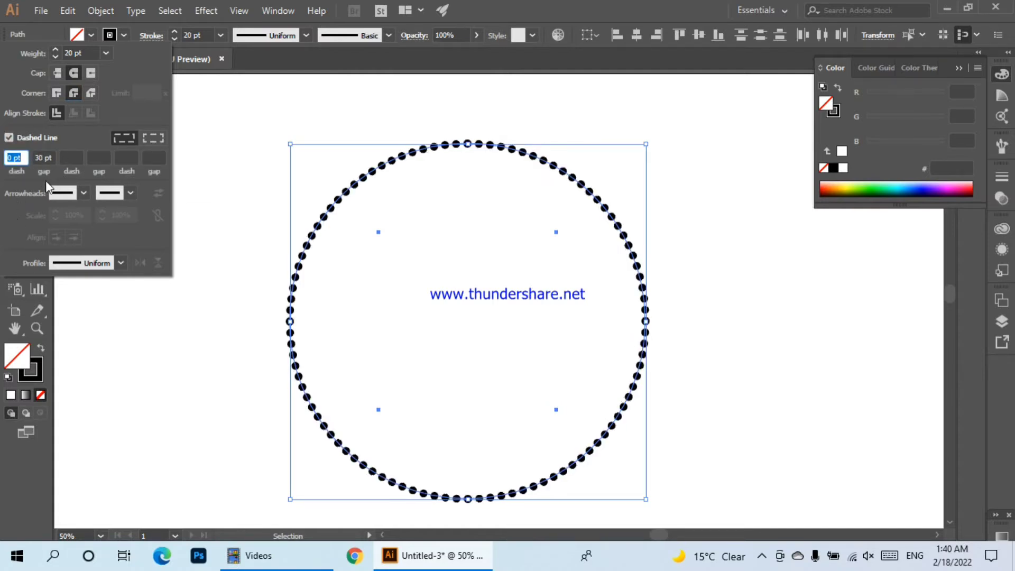
Widen the dash gap to 40 pt so the round dots sit farther apart
scroll(43, 161, up, 1)
scroll(45, 160, up, 6)
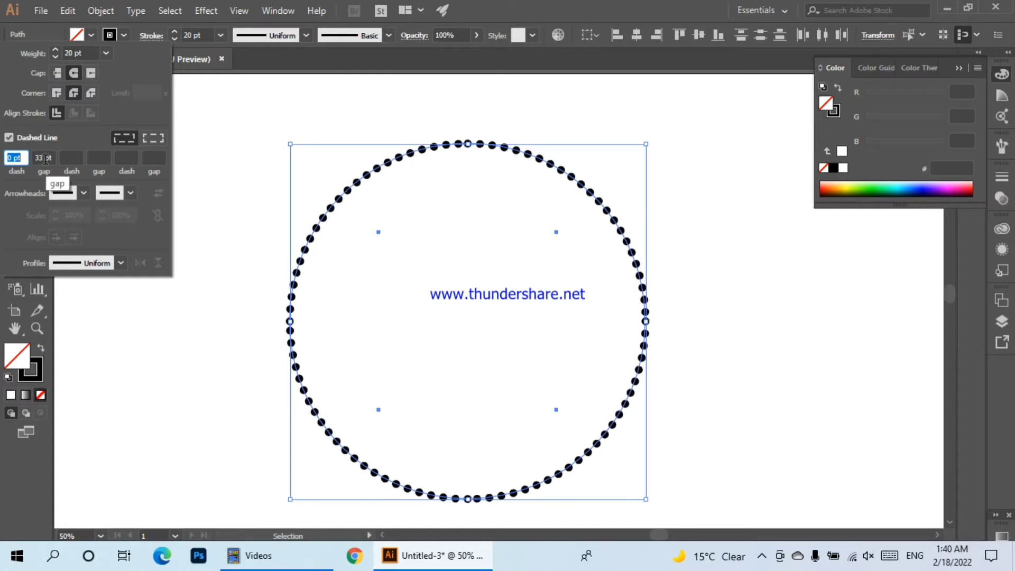
scroll(45, 159, up, 4)
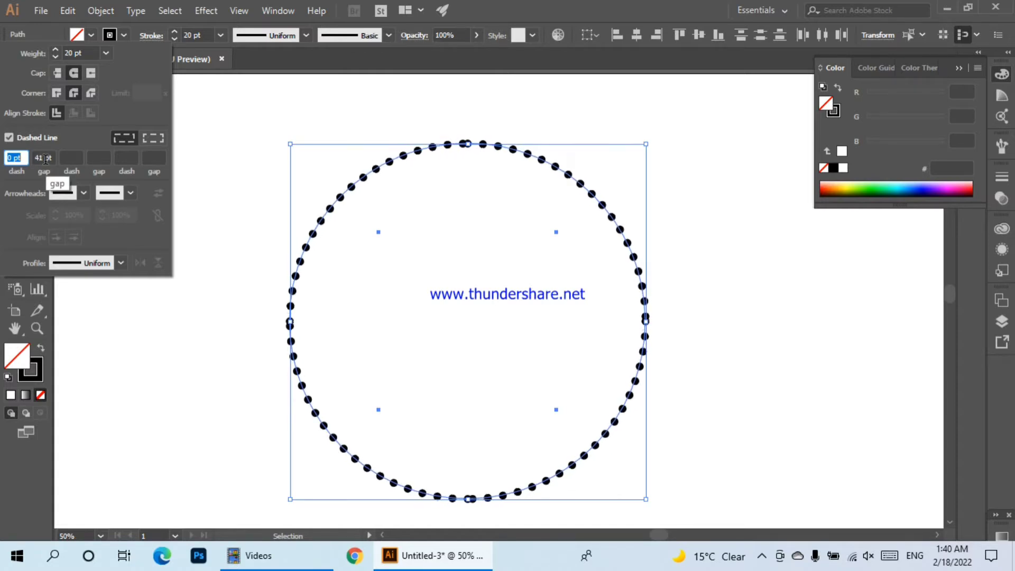
scroll(45, 160, down, 13)
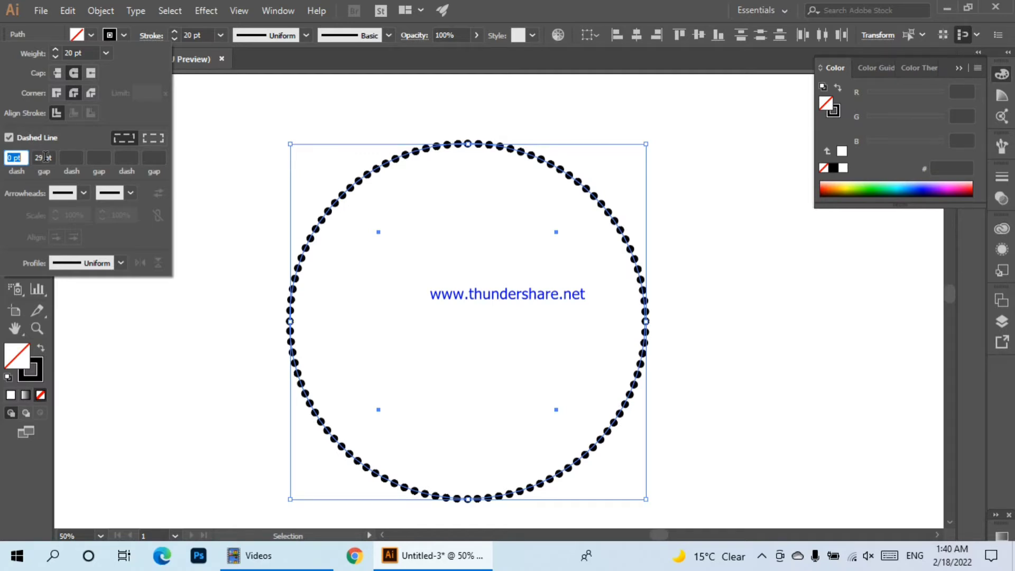
scroll(46, 156, up, 7)
scroll(45, 157, up, 2)
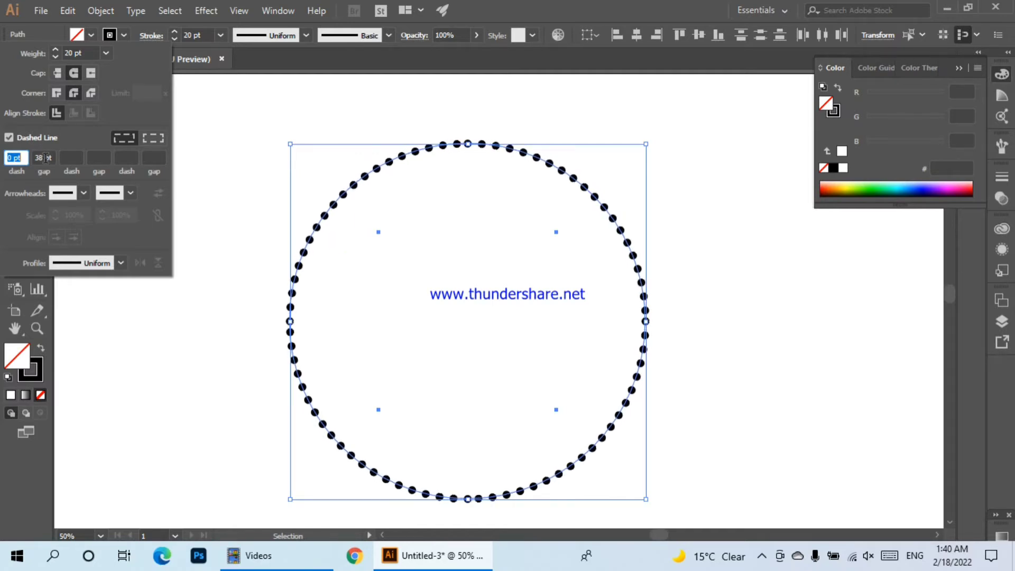
scroll(46, 158, up, 1)
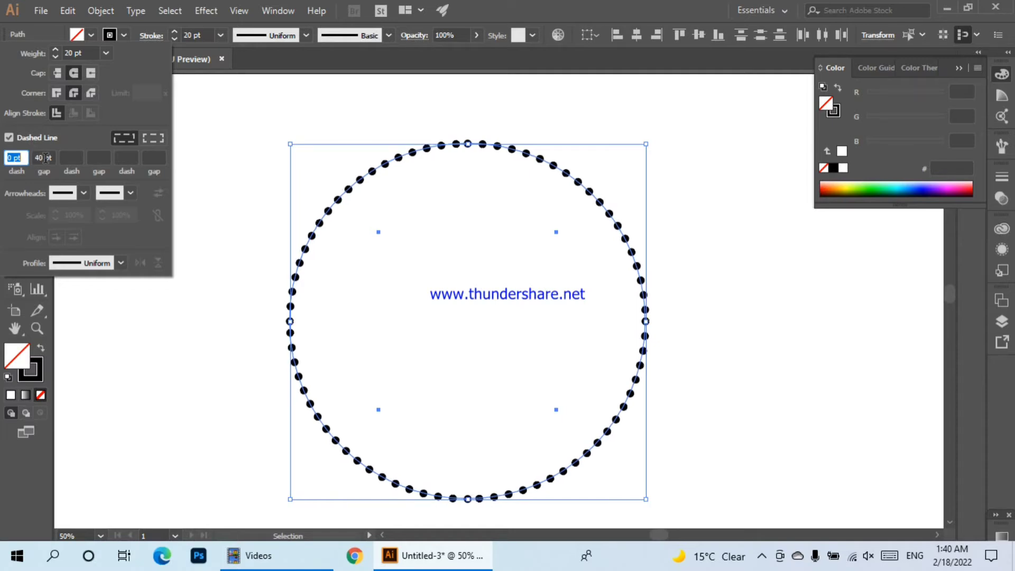
Apply Width Profile 4 to taper the dots along each arc and reduce the gap to 35 pt
click(121, 262)
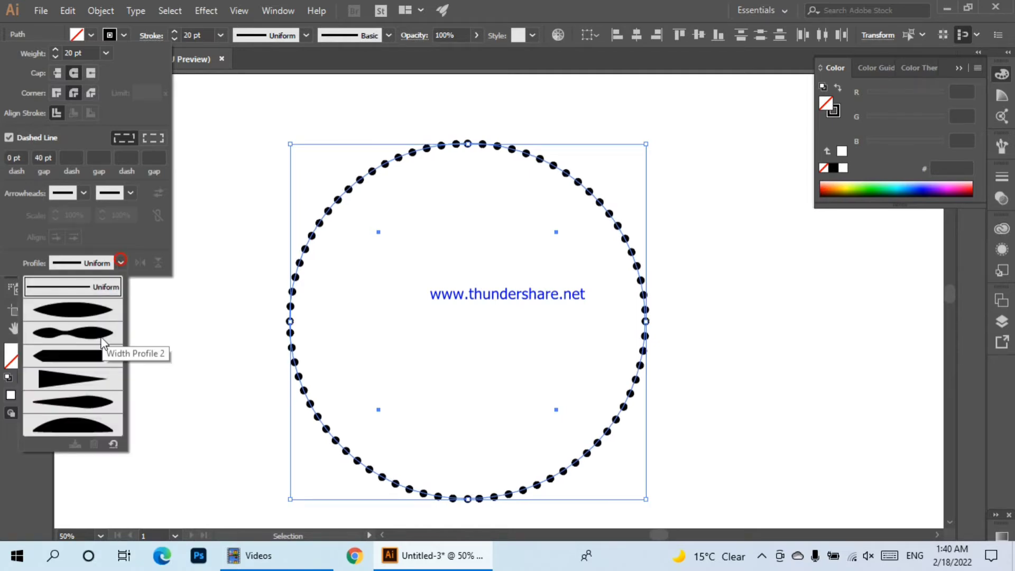
click(83, 380)
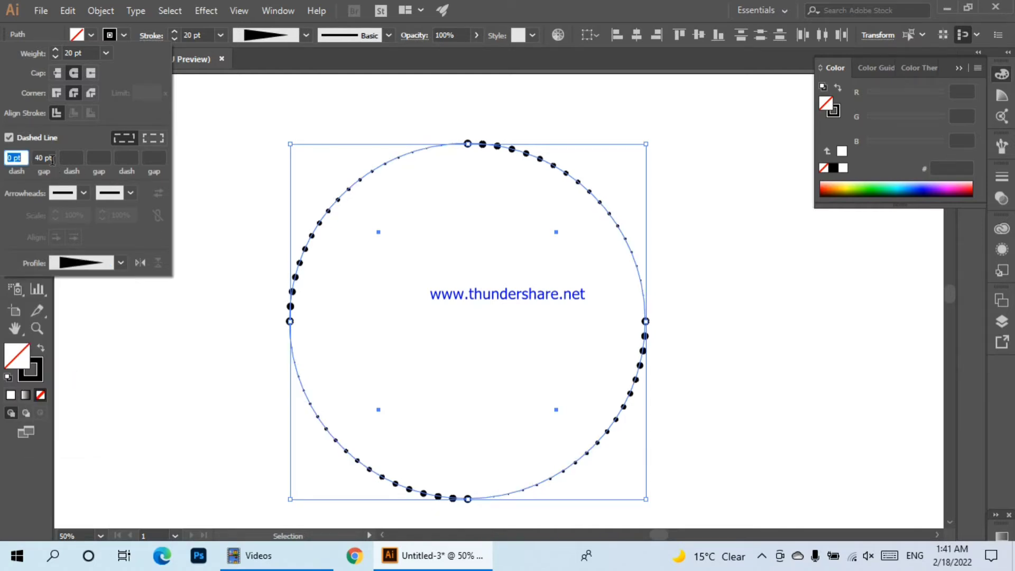
scroll(52, 158, down, 4)
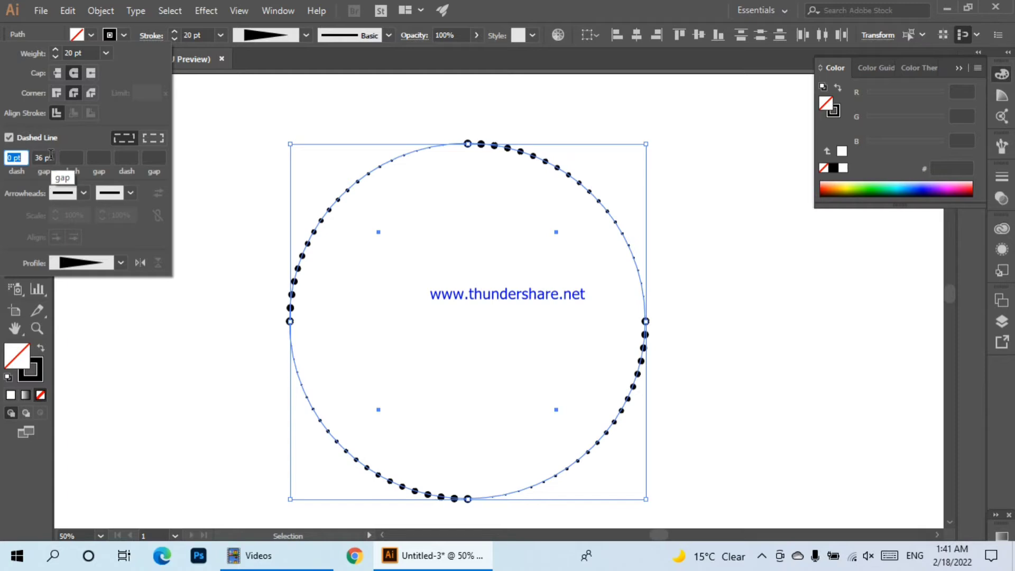
scroll(51, 156, down, 1)
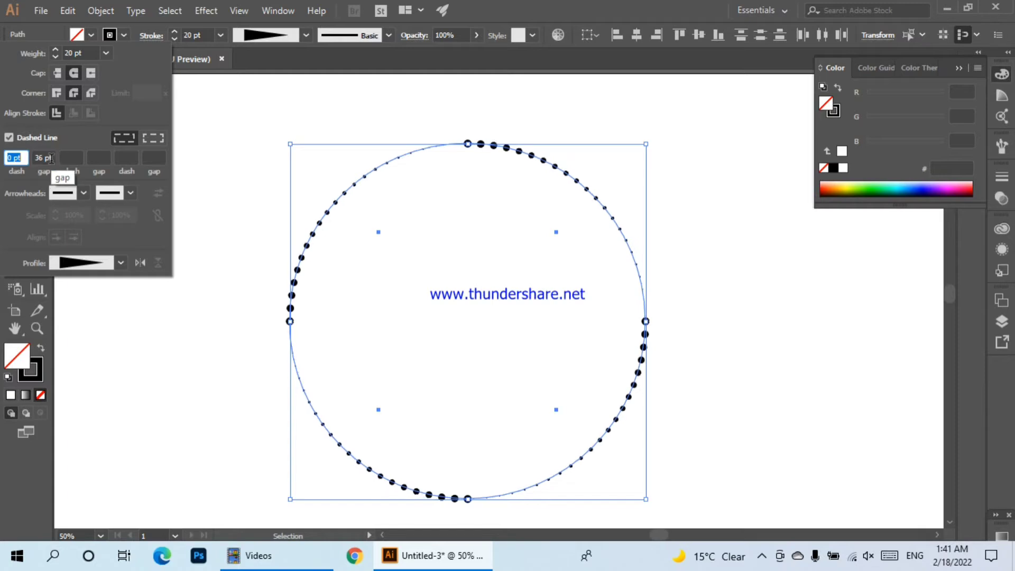
Raise the circle's stroke weight to 30 pt to enlarge the dots
click(220, 35)
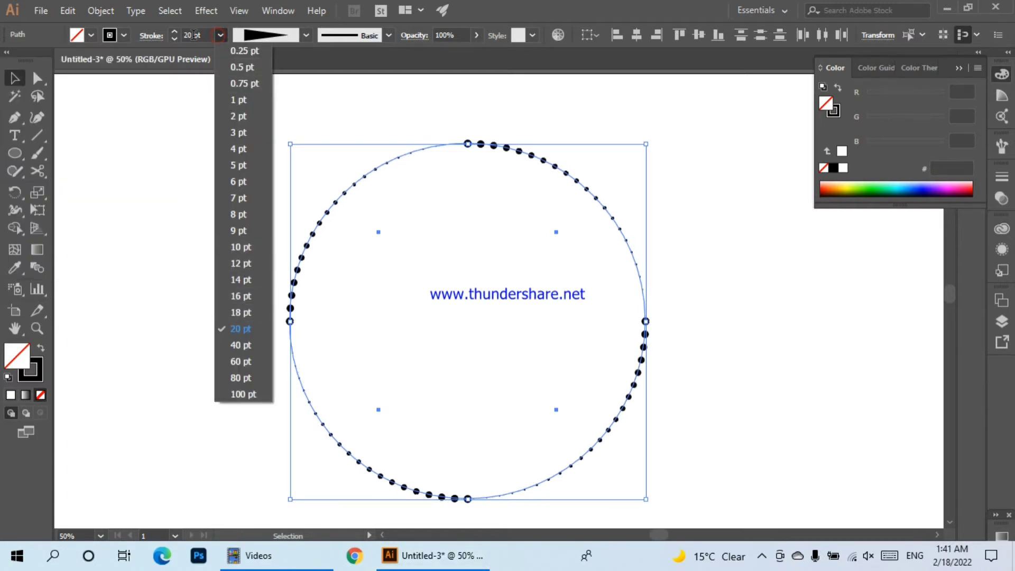
click(193, 35)
click(196, 34)
scroll(200, 33, up, 9)
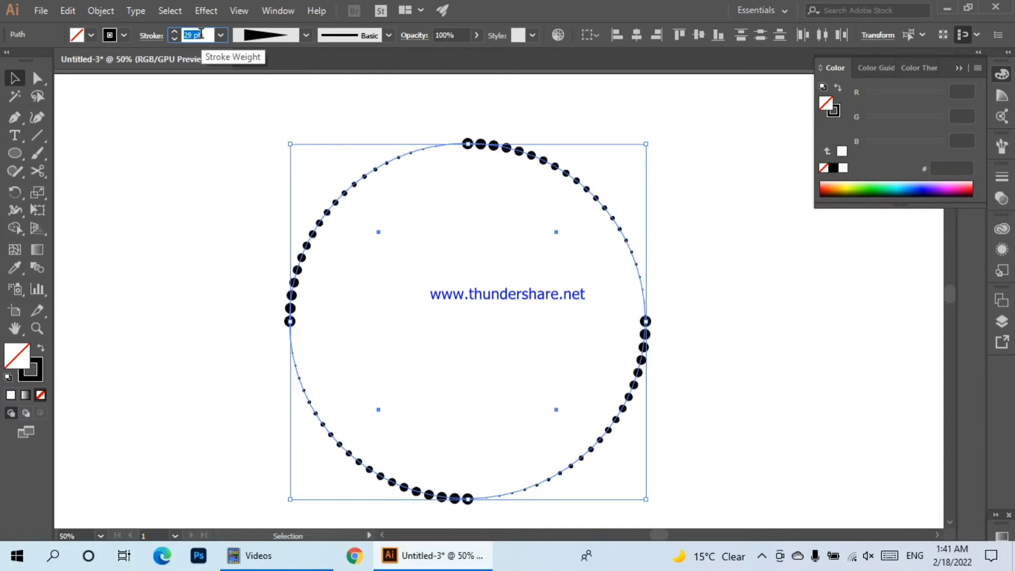
scroll(201, 33, up, 1)
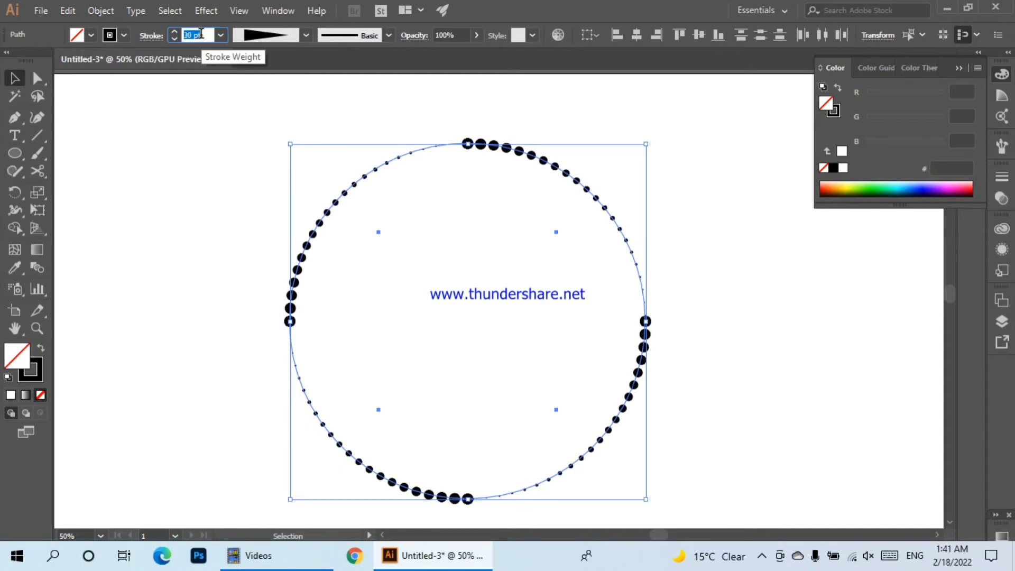
Zoom out and reselect the whole dotted circle
click(179, 155)
scroll(178, 159, down, 1)
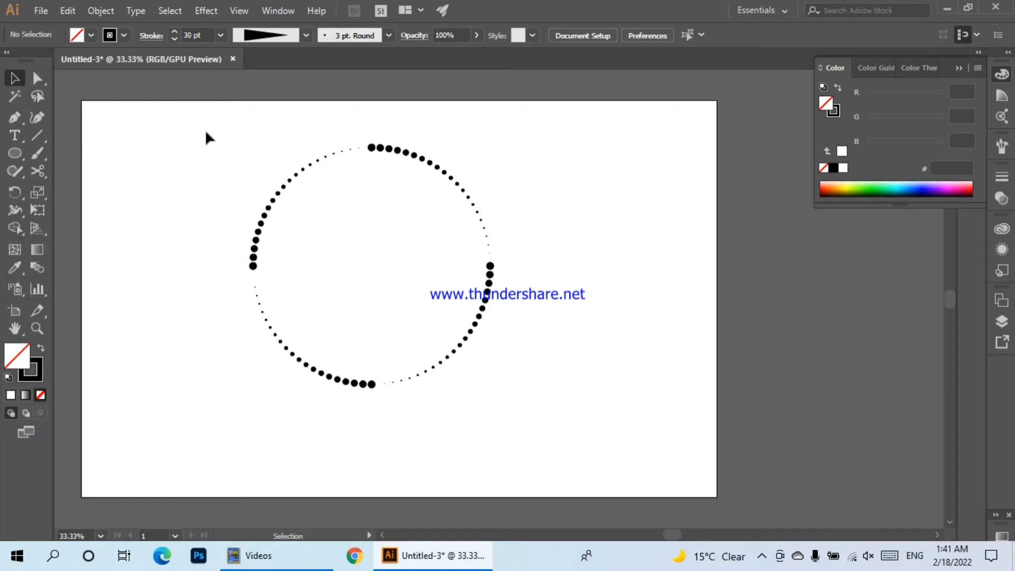
drag(206, 132, 518, 378)
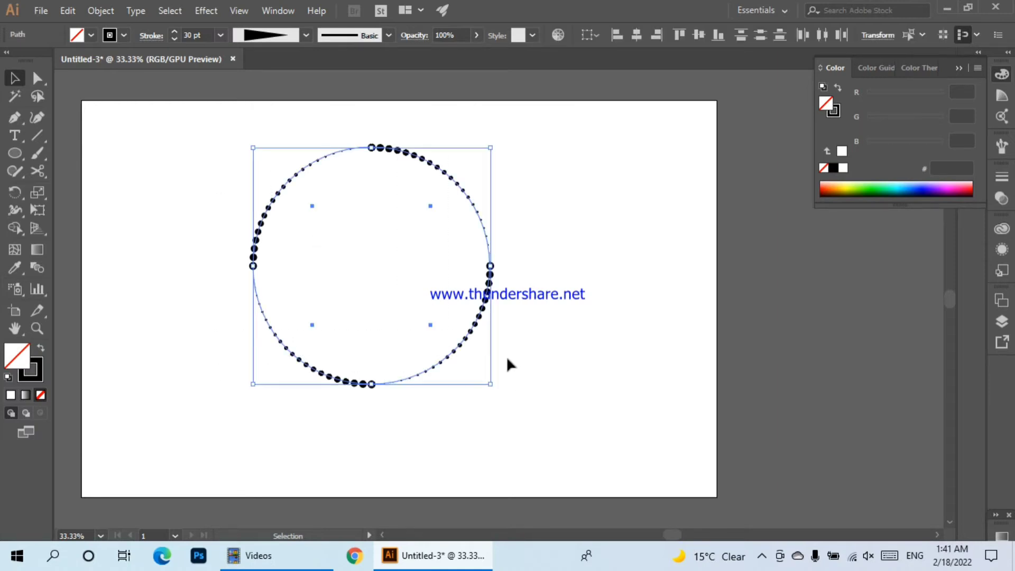
Open Effect > Distort & Transform > Transform for the dotted circle, with Preview enabled
key(a)
key(v)
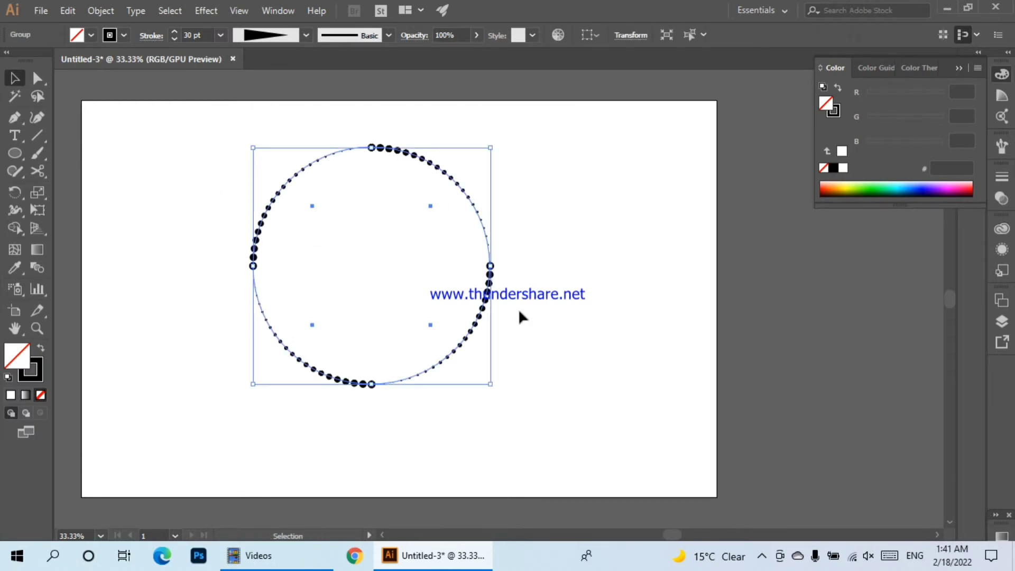
click(205, 12)
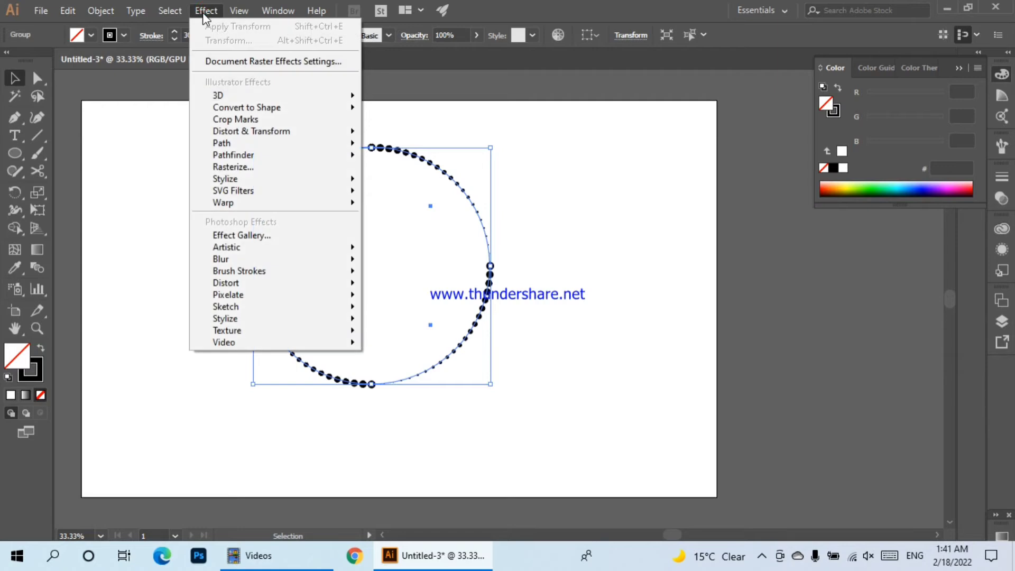
mouse_move(254, 135)
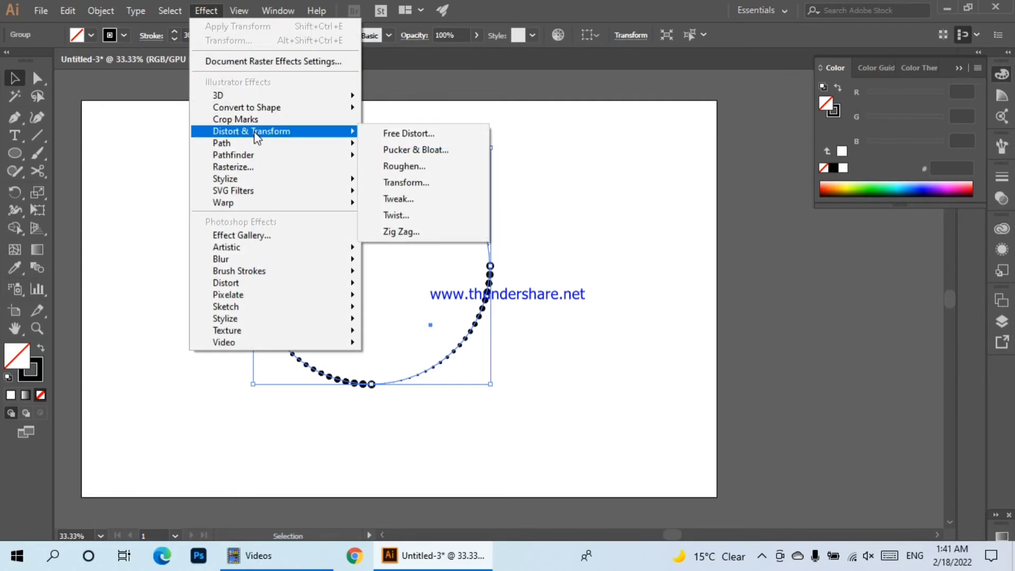
click(389, 182)
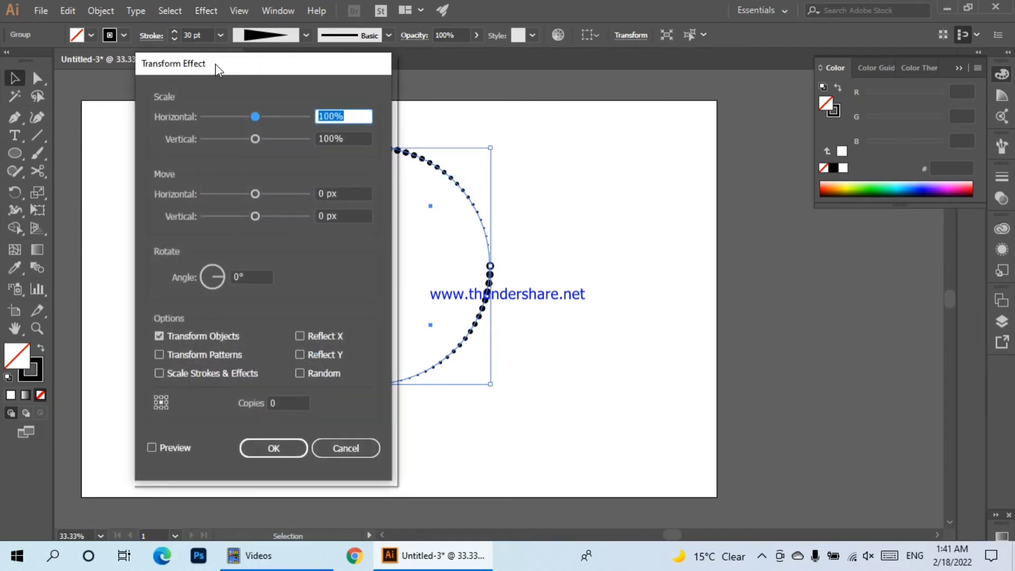
drag(221, 69, 620, 71)
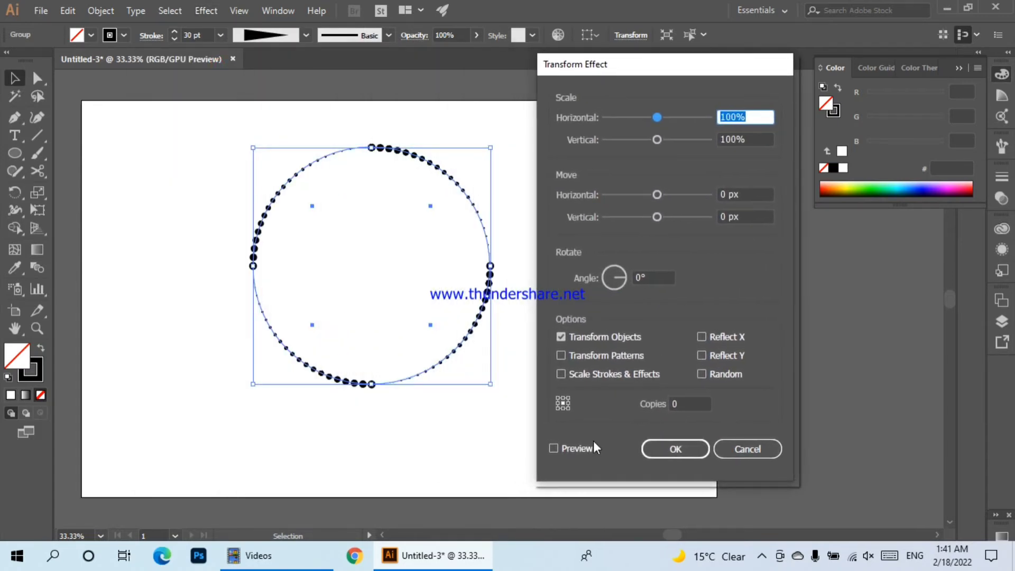
click(577, 450)
Set the Transform effect to 30 copies and adjust the horizontal scale to 92%
click(677, 404)
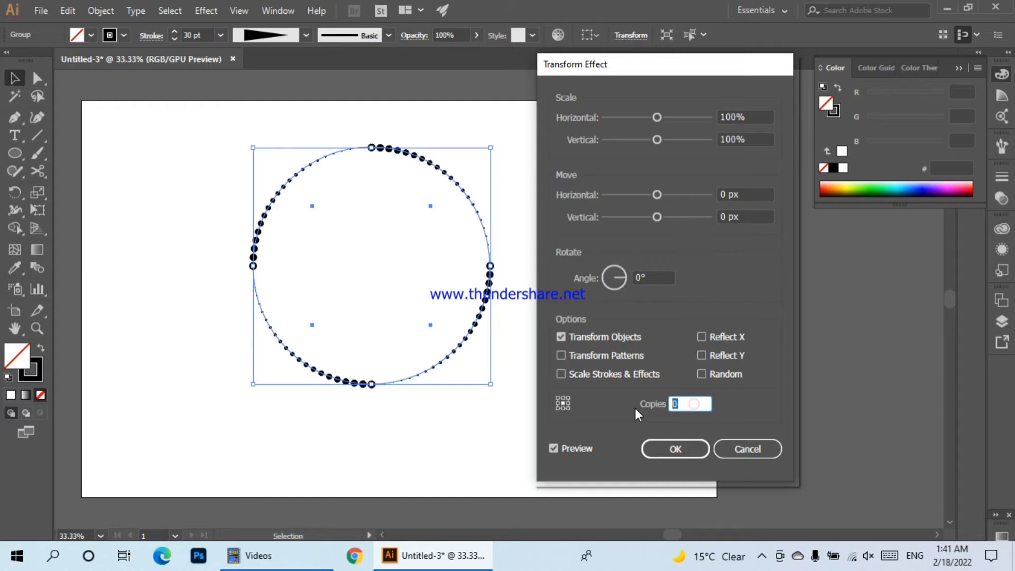
text(30)
scroll(754, 115, down, 9)
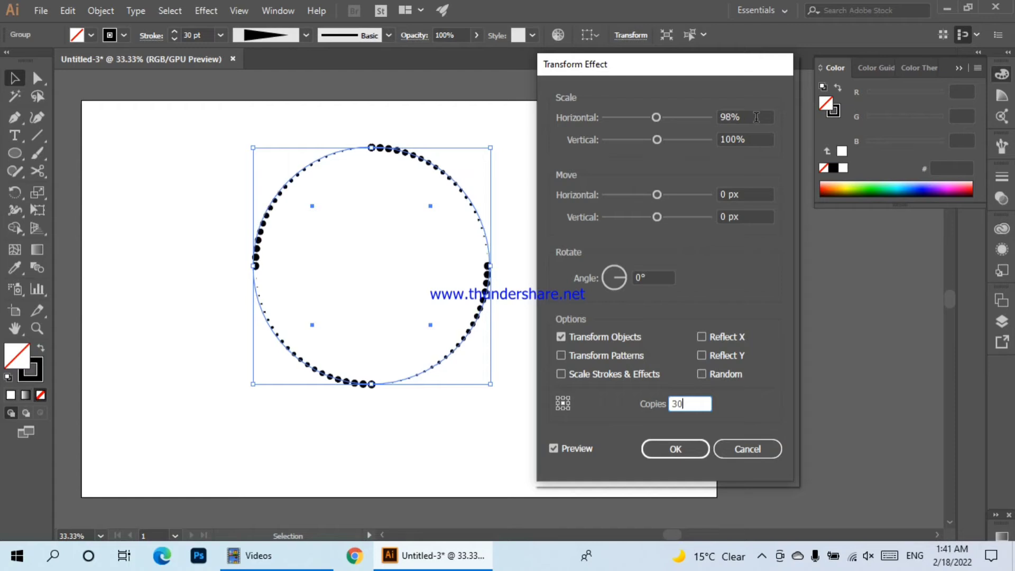
scroll(754, 117, down, 3)
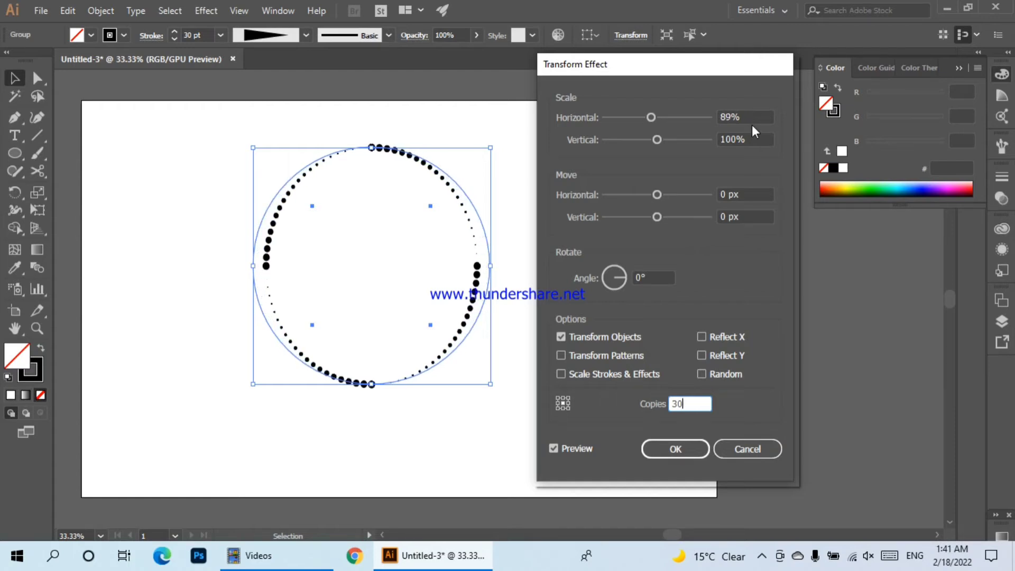
scroll(751, 114, up, 1)
scroll(750, 114, up, 2)
scroll(750, 114, up, 1)
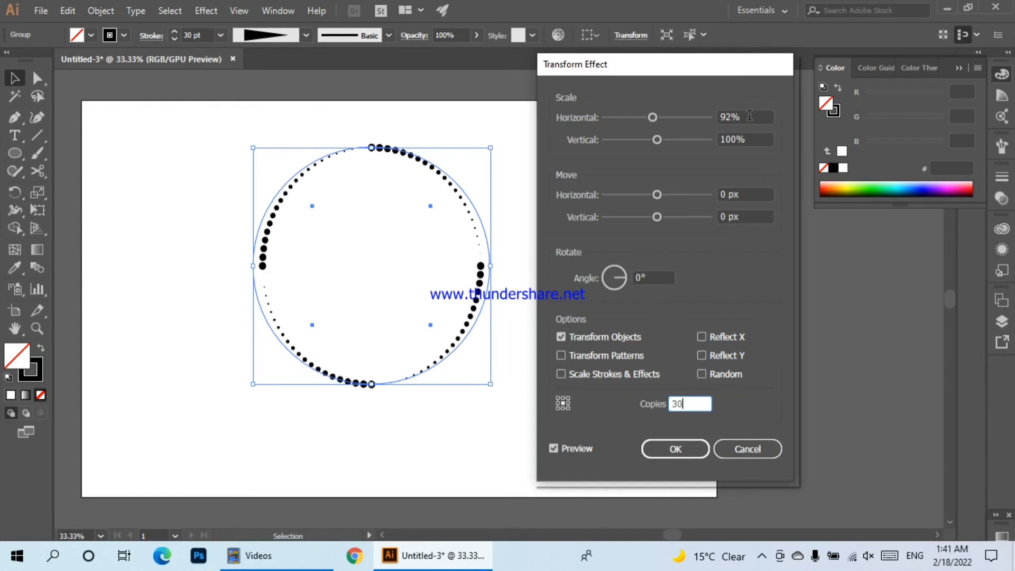
Set the vertical scale to 92% and reduce the copies to 25
click(750, 139)
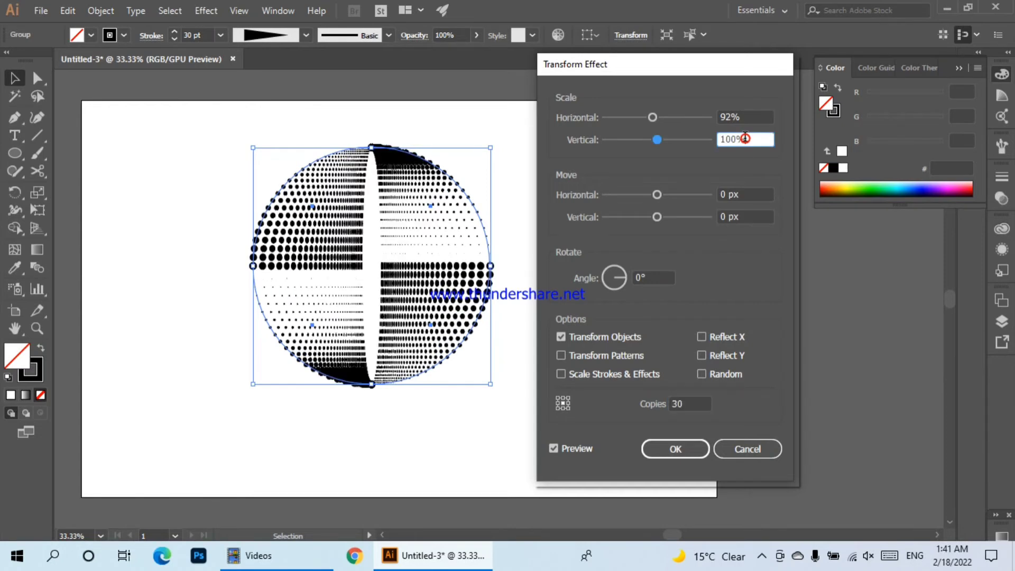
scroll(752, 138, down, 6)
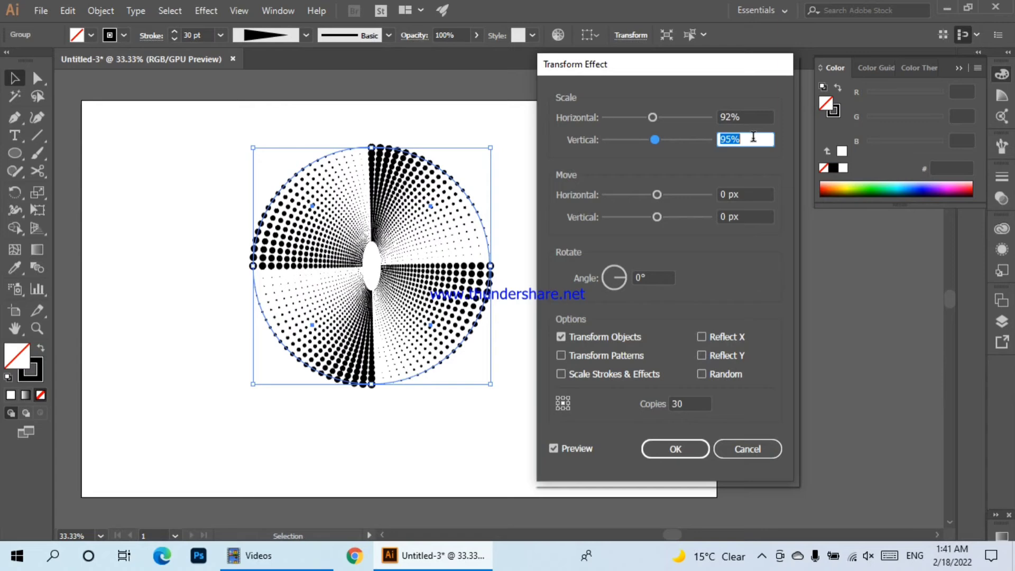
scroll(754, 137, down, 1)
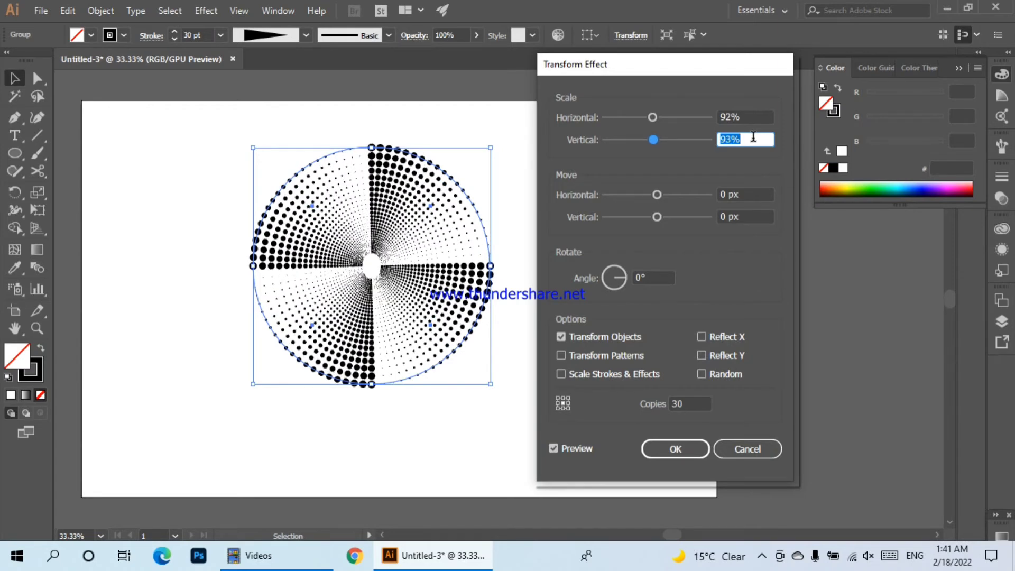
scroll(754, 137, down, 1)
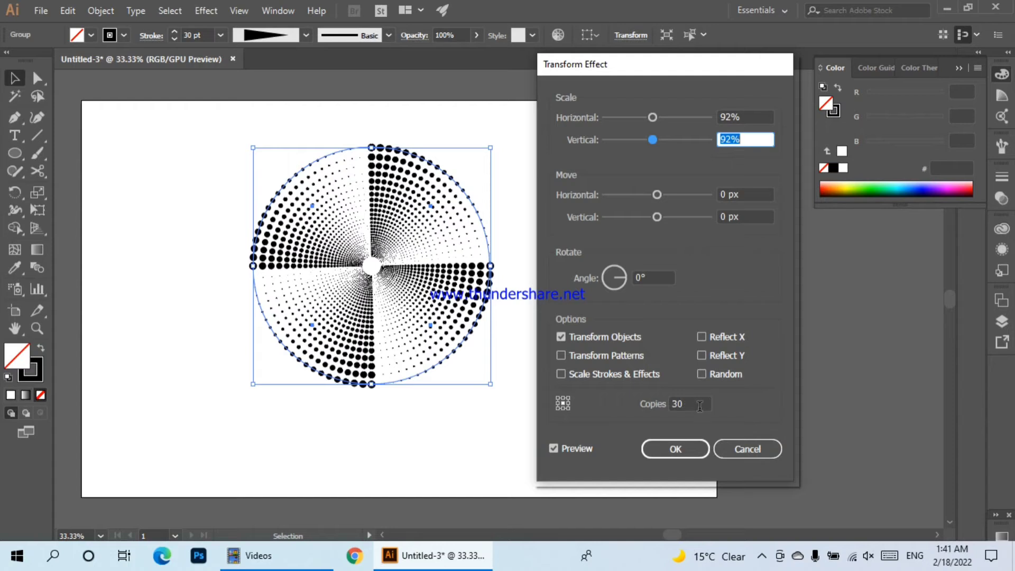
click(682, 405)
double_click(682, 405)
key(BackSpace)
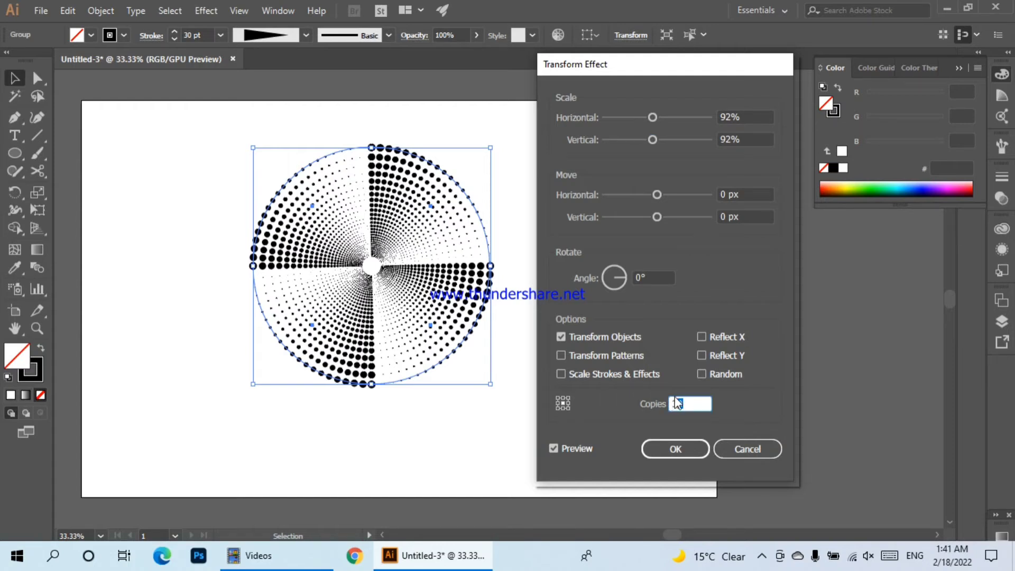
text(25)
Rotate each copy by -8° to twist the dots into a spiral, then apply the effect
click(641, 278)
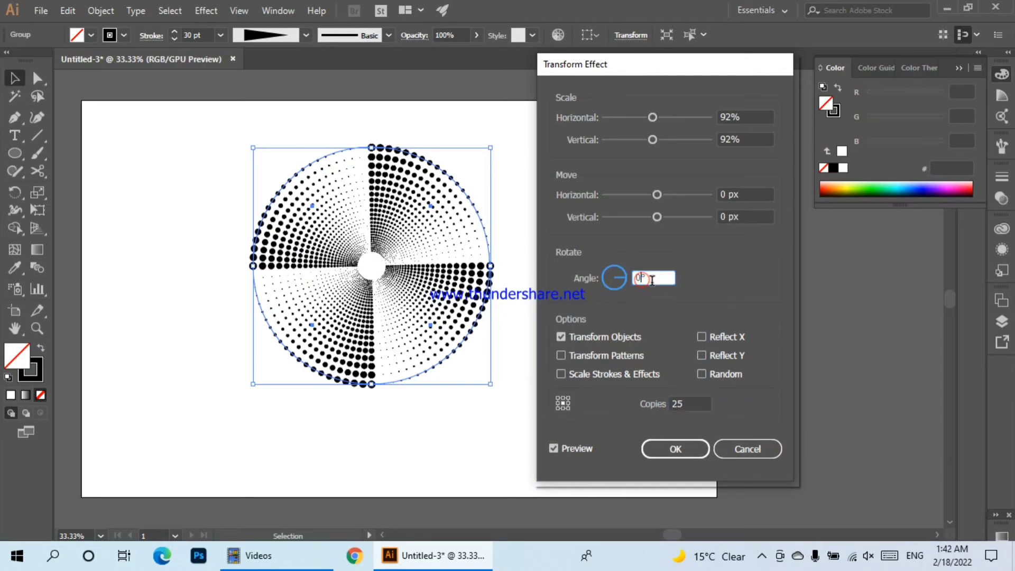
key(Up)
key(Up)
key(Up)
key(Up)
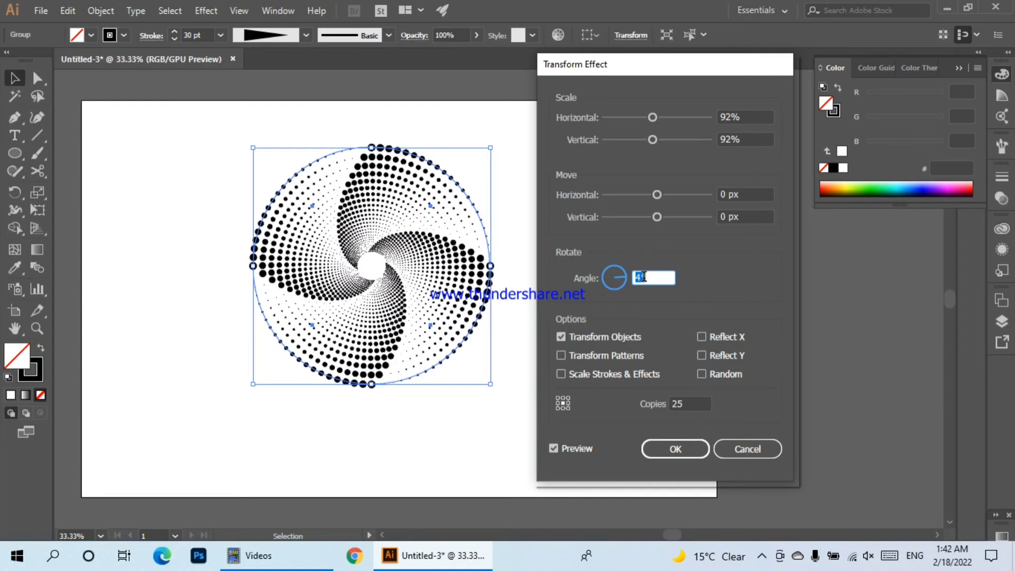
key(Down)
key(Down)
key(Down)
key(Down)
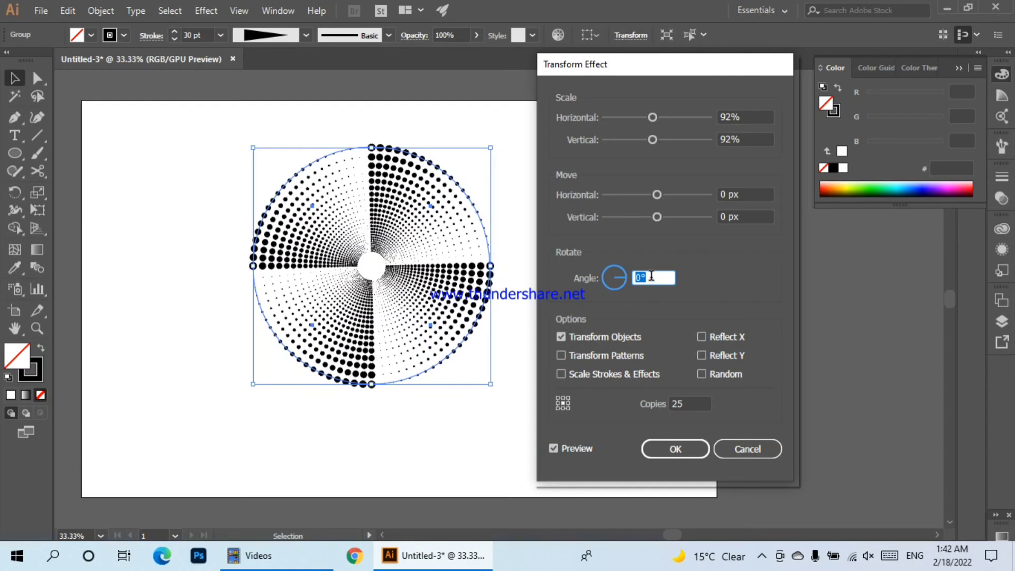
key(Down)
key(Down)
key(Down)
key(Down)
key(Down)
key(Down)
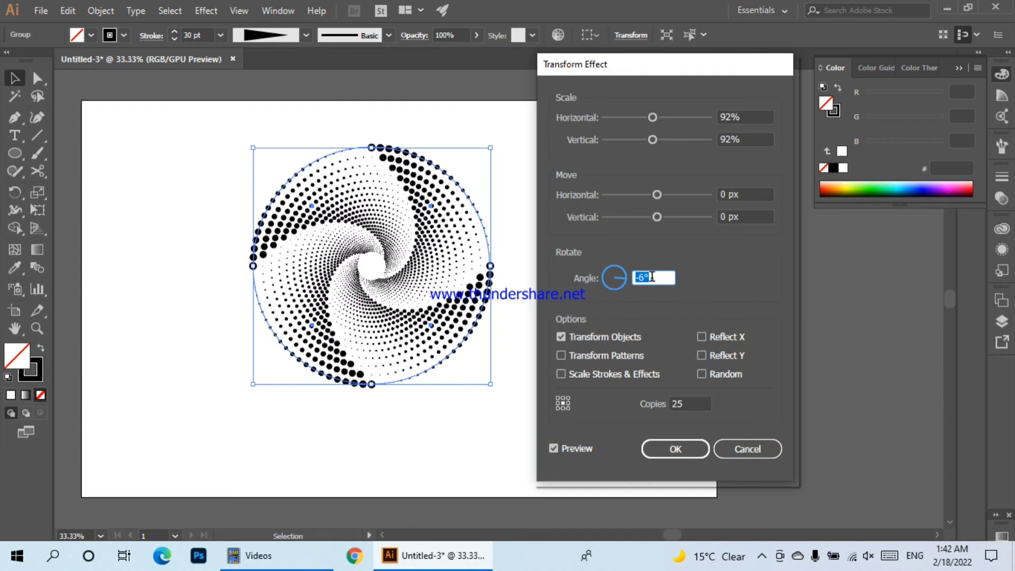
key(Down)
key(Down)
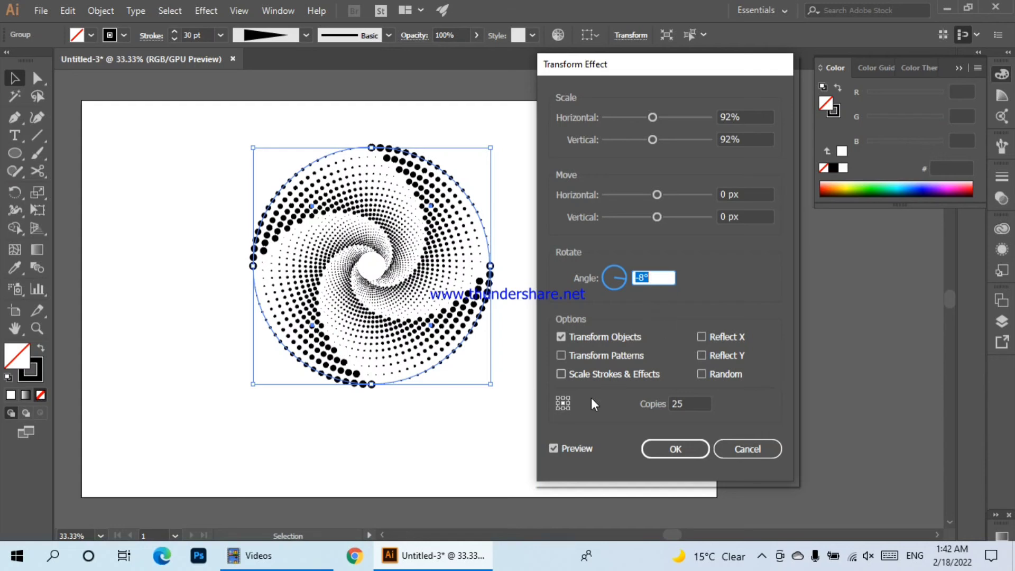
click(676, 447)
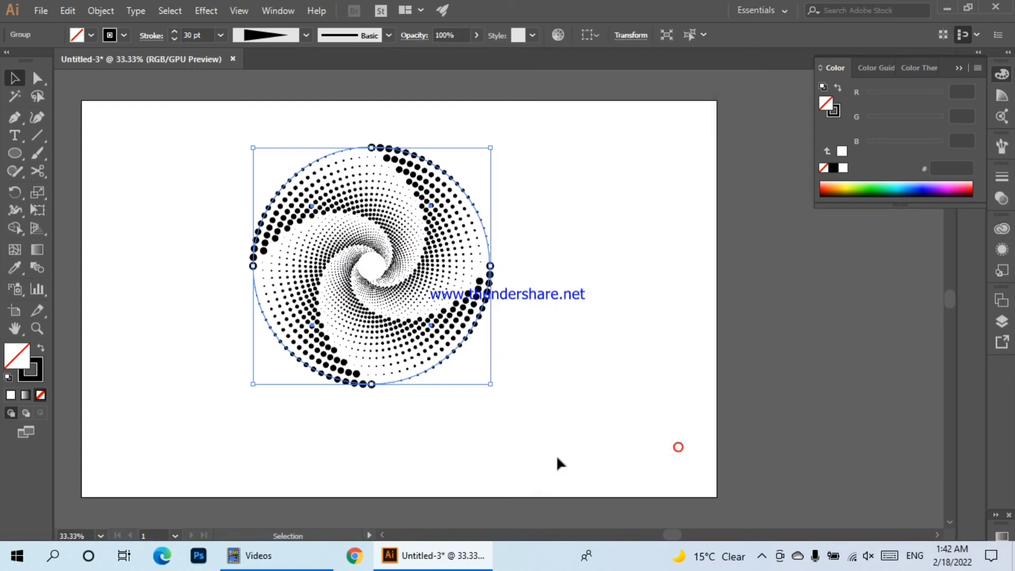
Alt-drag a duplicate of the halftone spiral to the right of the original
click(518, 460)
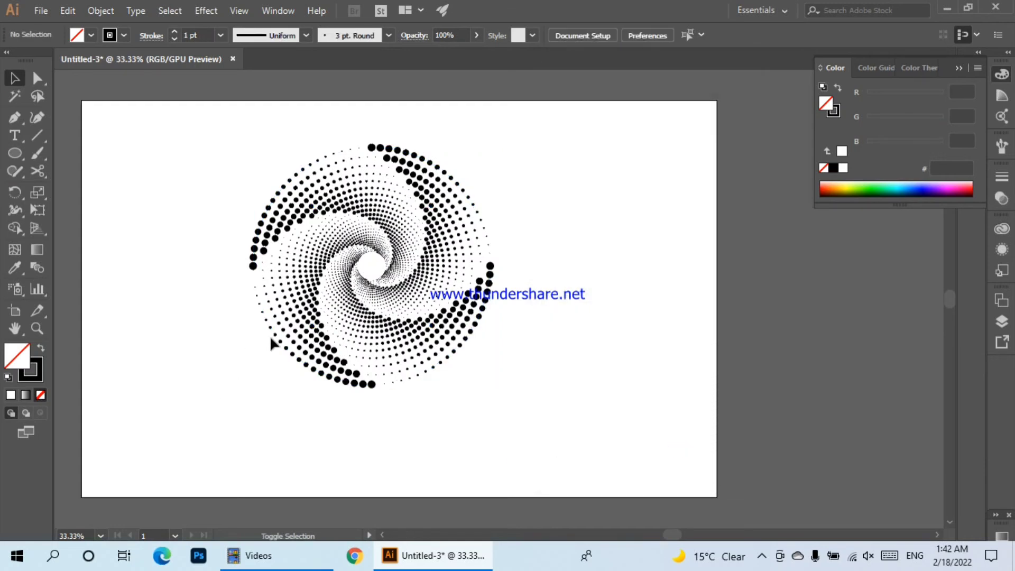
key(ctrl+equal)
key(ctrl+equal)
key(ctrl+minus)
key(ctrl+minus)
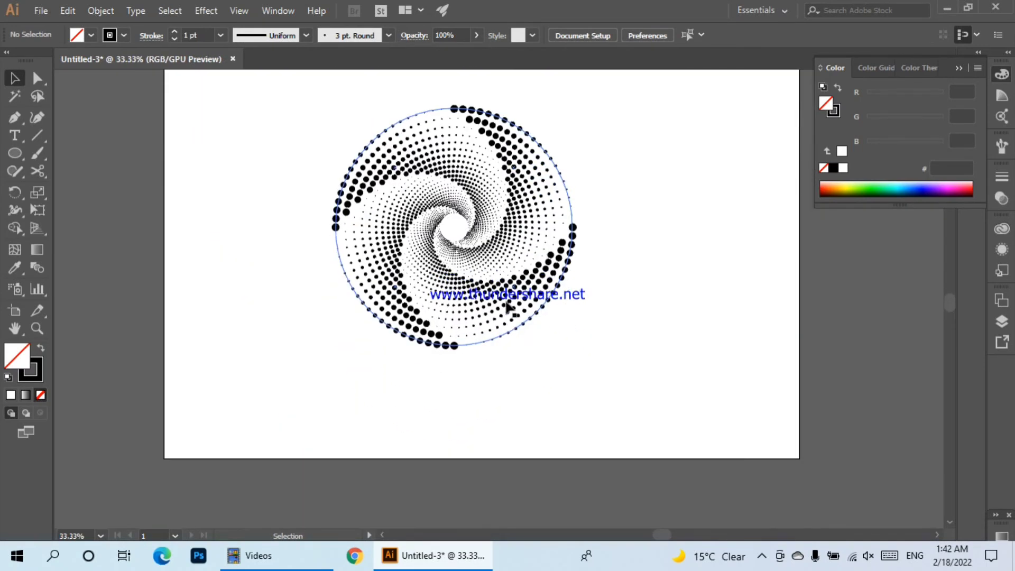
drag(492, 313, 646, 309)
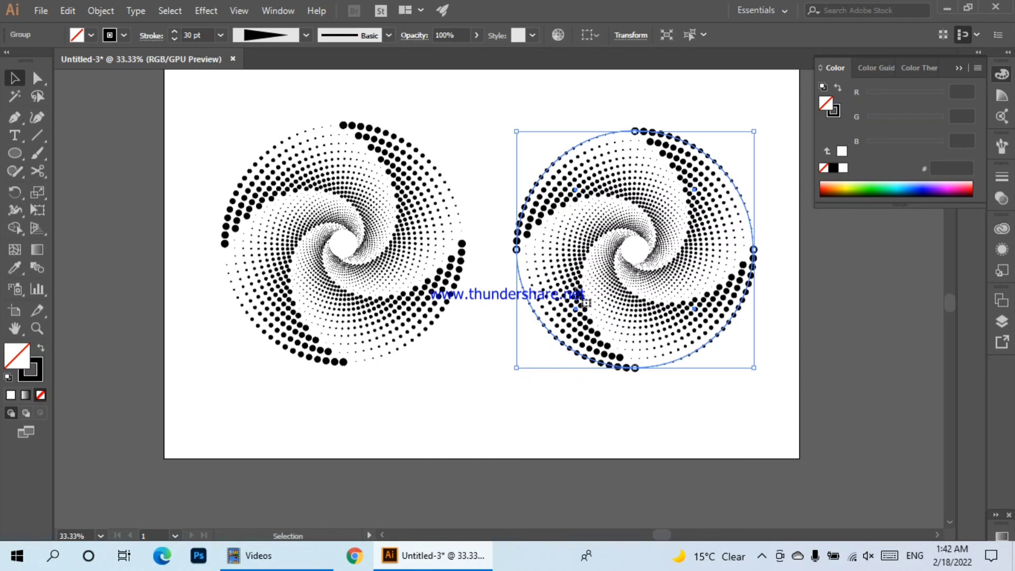
click(495, 360)
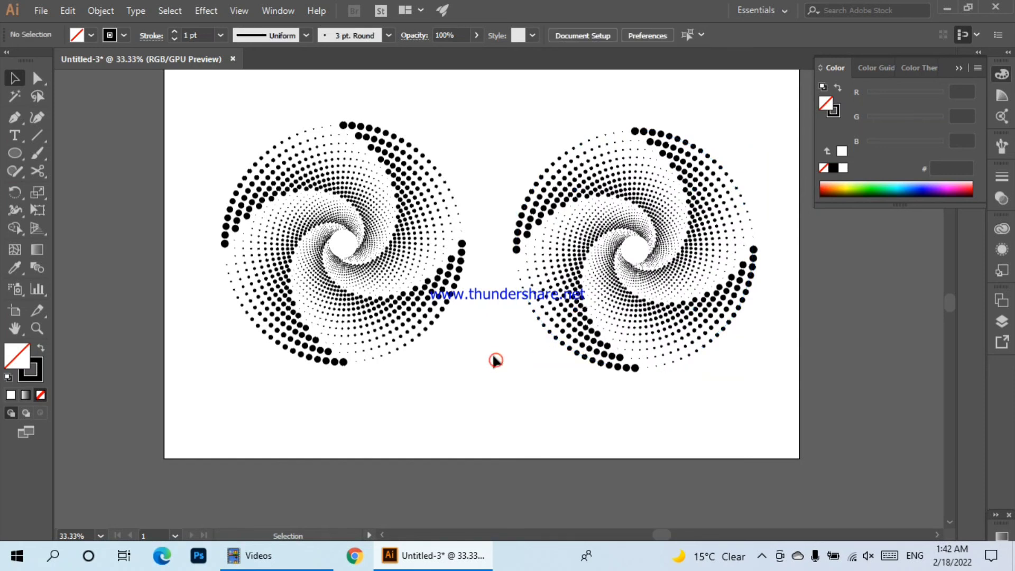